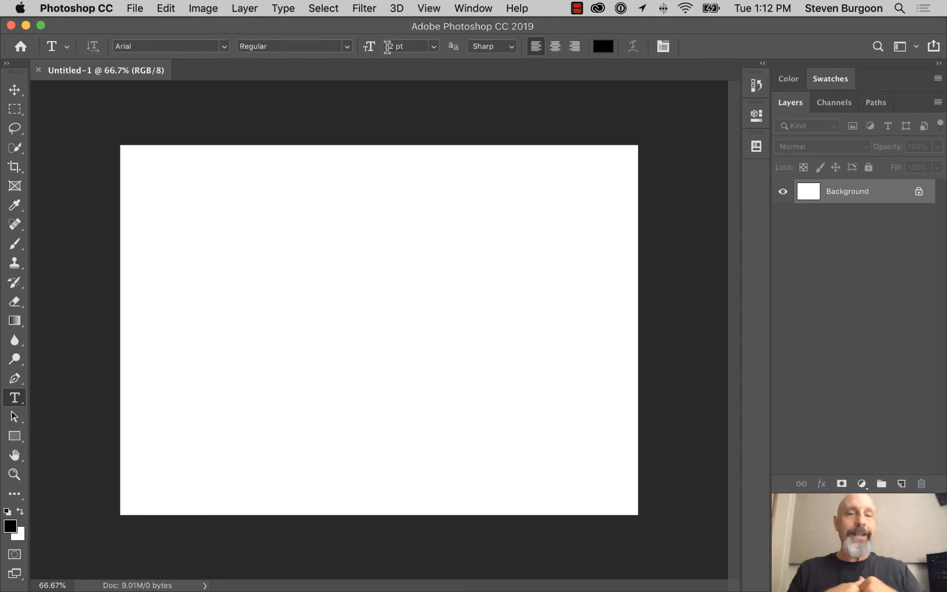
Set the Type tool's font size to 72 pt and its Arial style to Bold
click(434, 48)
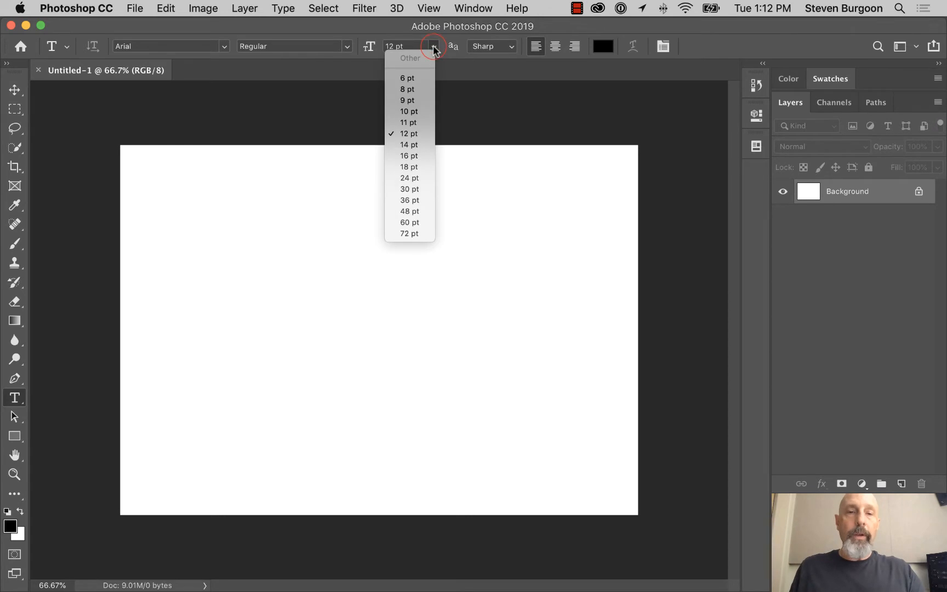
click(406, 235)
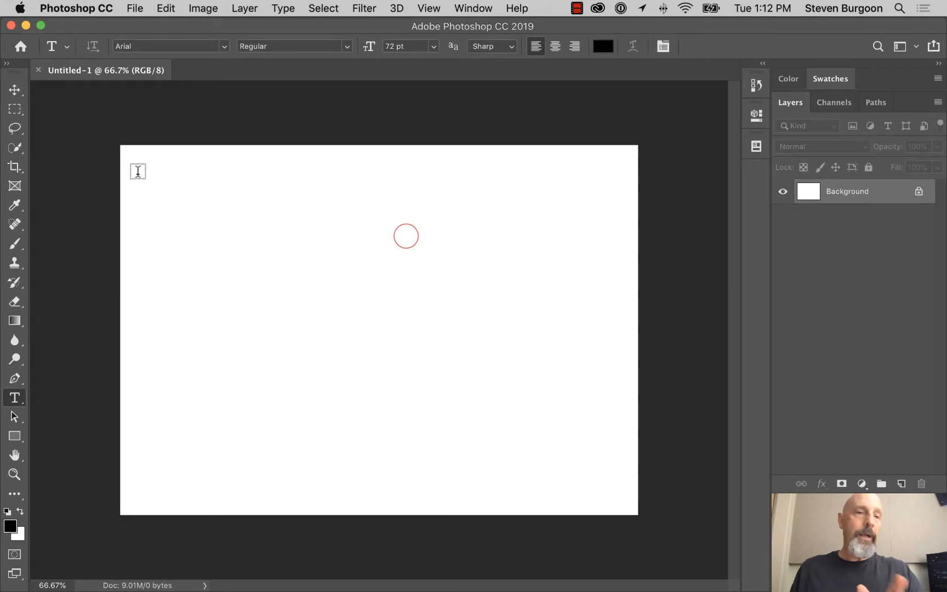
click(347, 46)
click(337, 62)
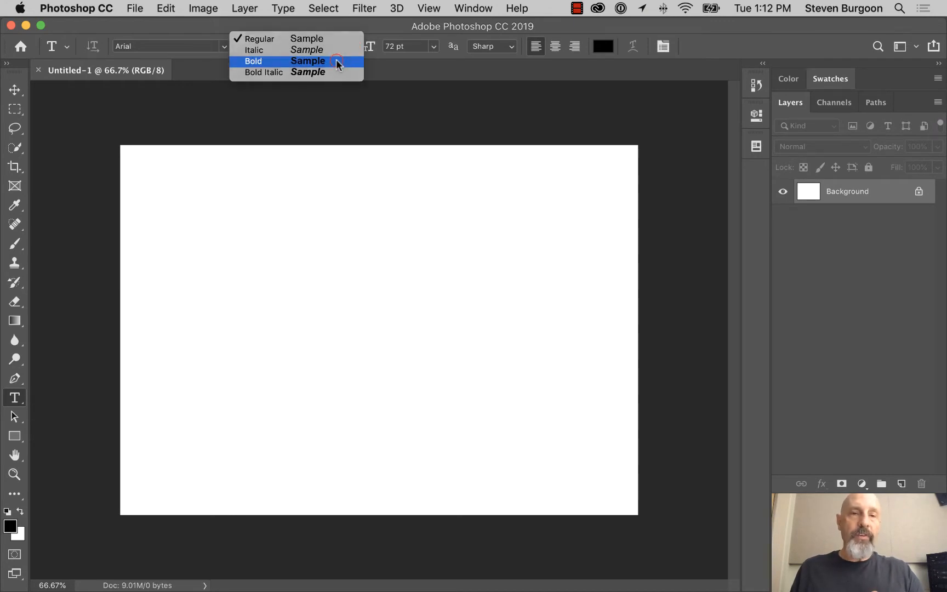
Add the point text "Headline" as a committed text layer and move it to the top centre of the canvas
click(141, 246)
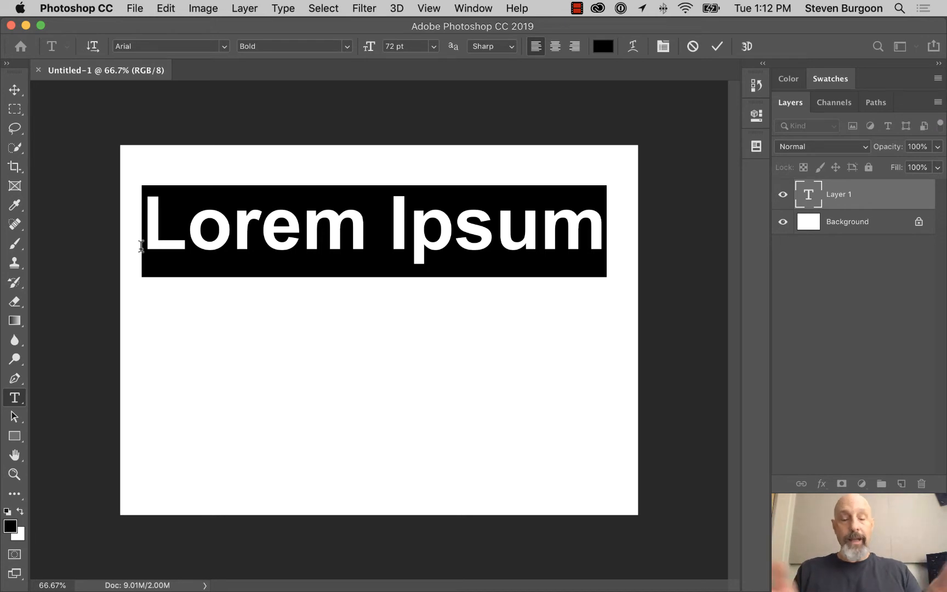
text(H)
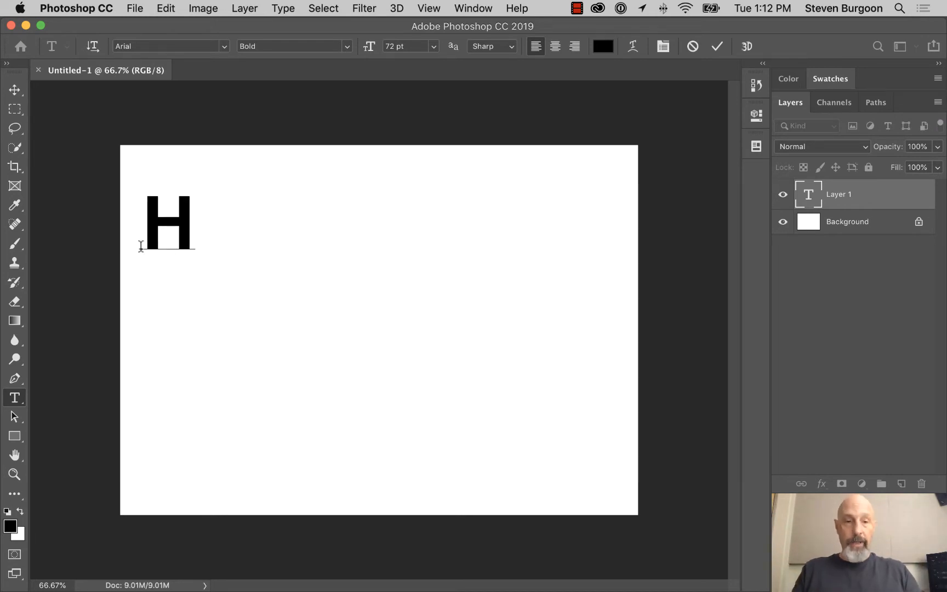
text(eadline)
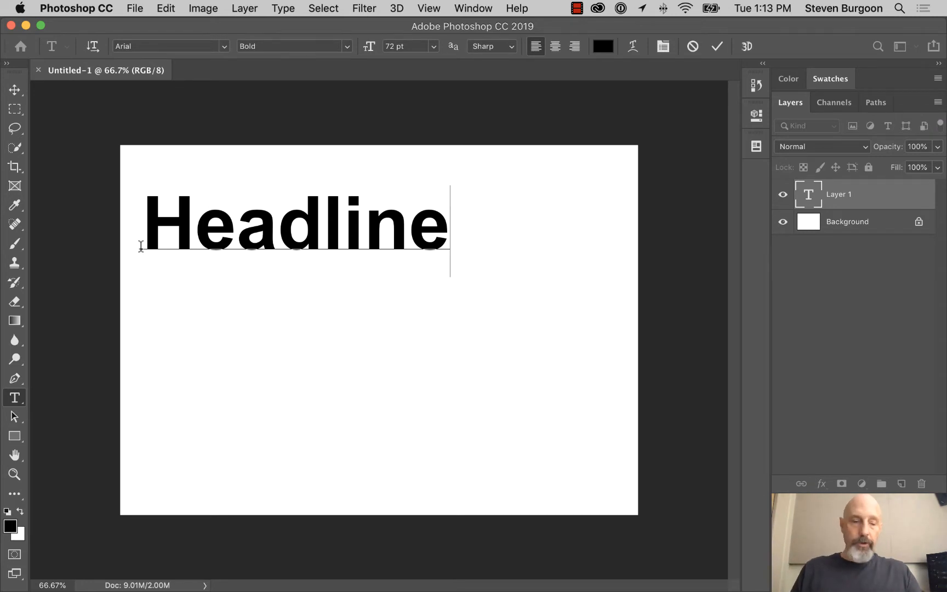
click(868, 200)
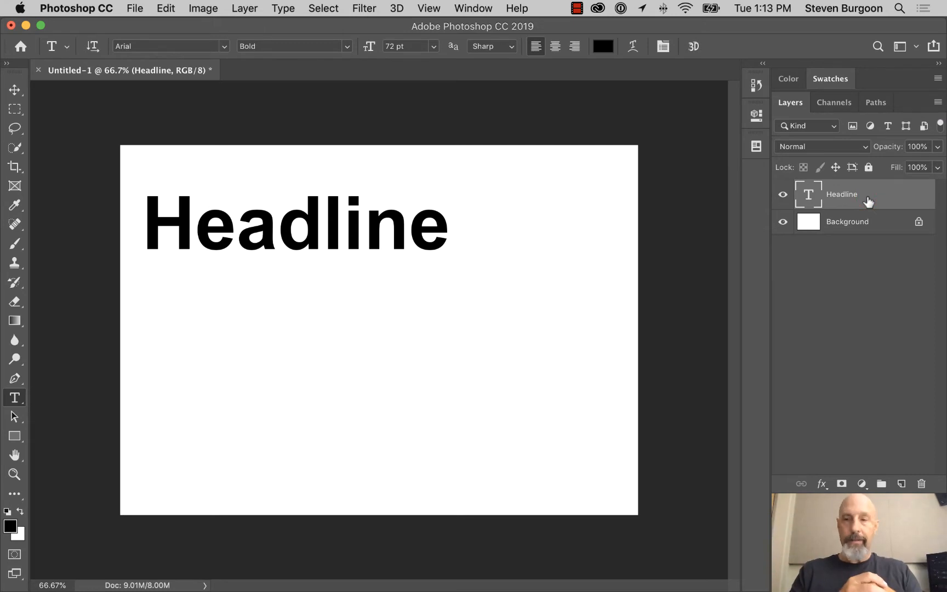
click(14, 89)
drag(224, 224, 304, 200)
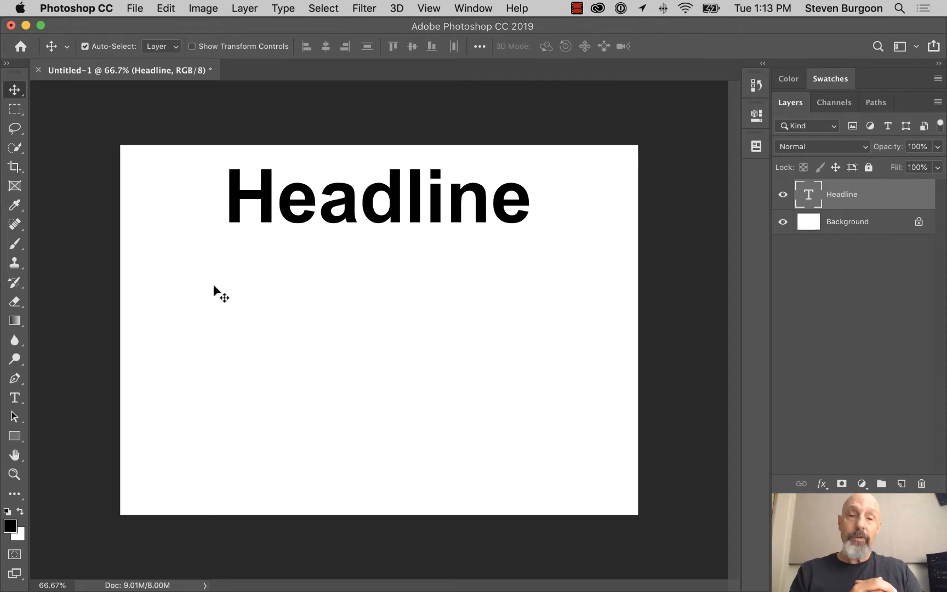
Select all of the Headline text and display the Character and Paragraph settings as separate floating groups just below it
double_click(808, 196)
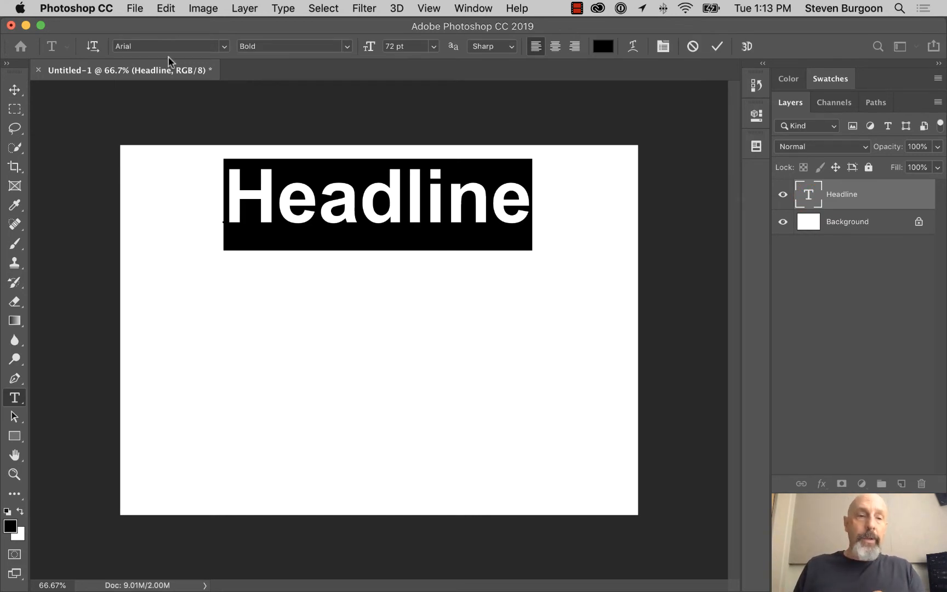
click(222, 48)
click(223, 48)
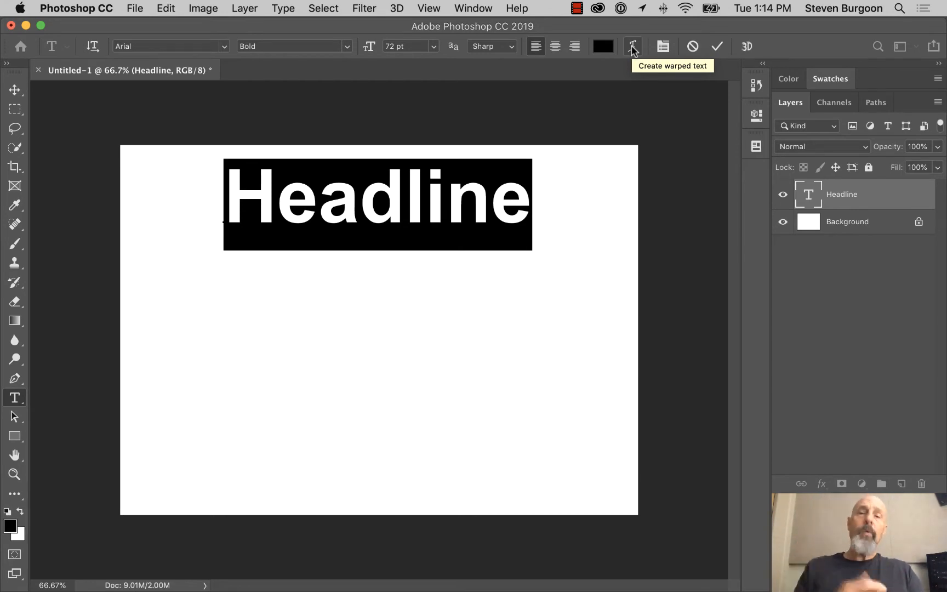
click(662, 47)
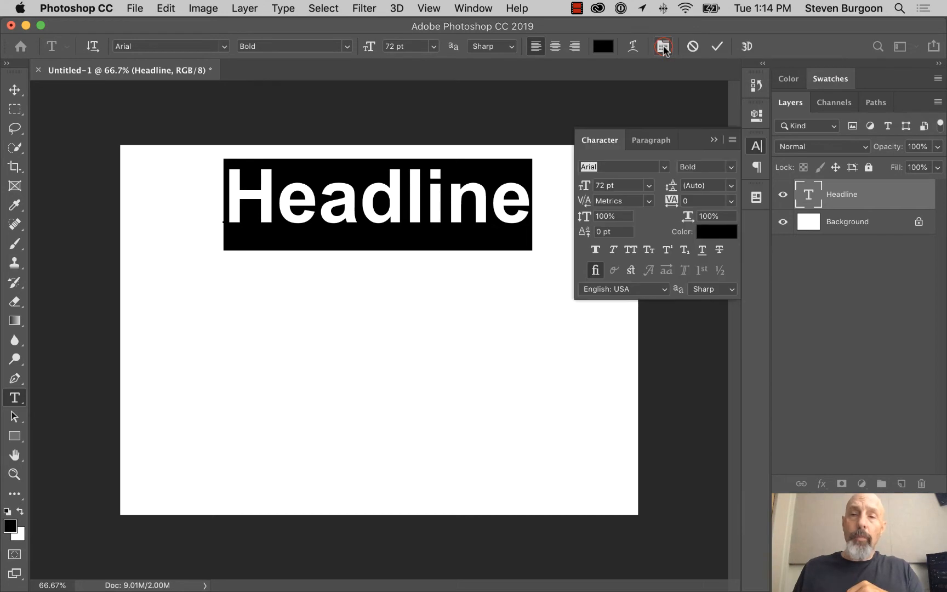
drag(601, 140, 235, 278)
drag(618, 139, 431, 274)
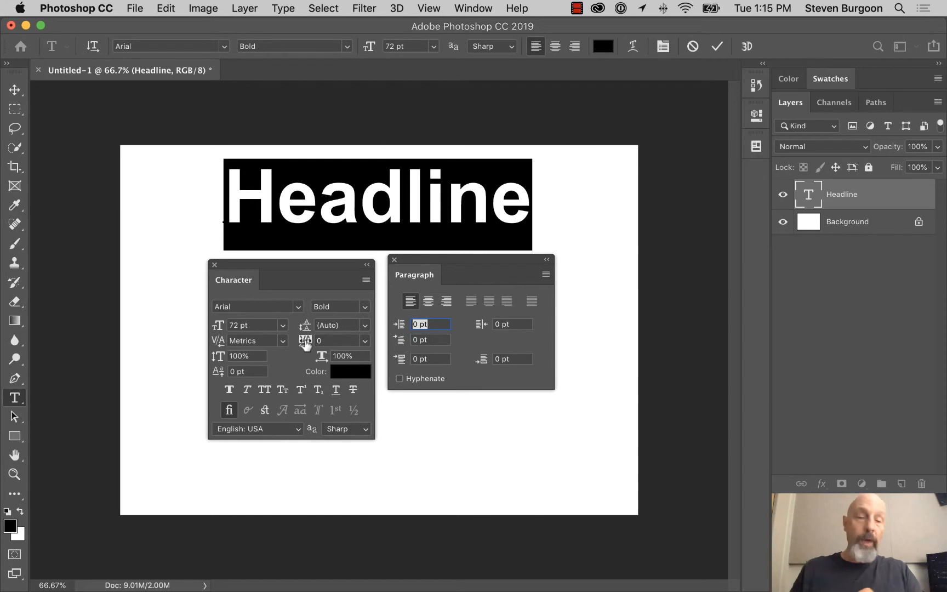
Try a tracking value of 100 on the whole Headline text and undo it
click(363, 341)
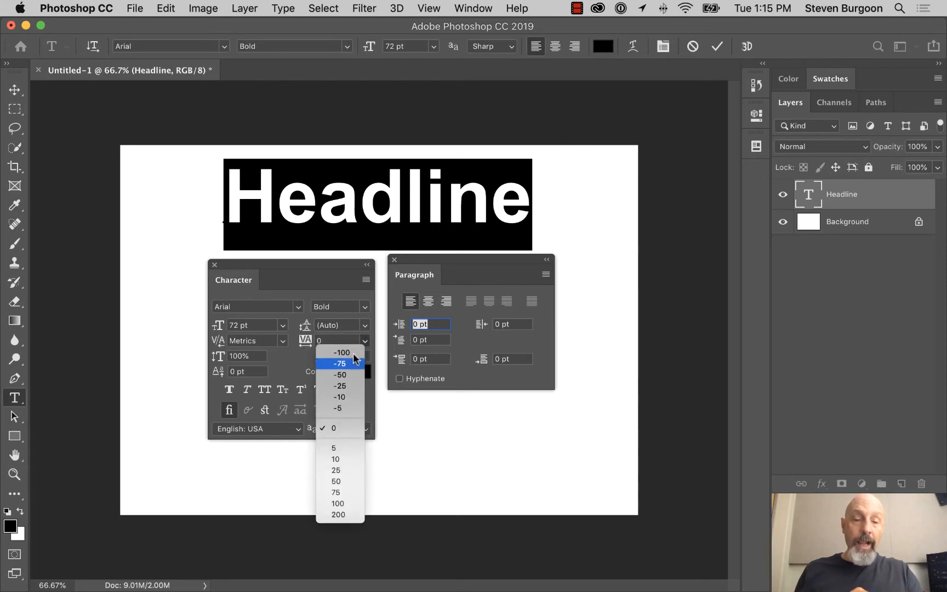
click(346, 503)
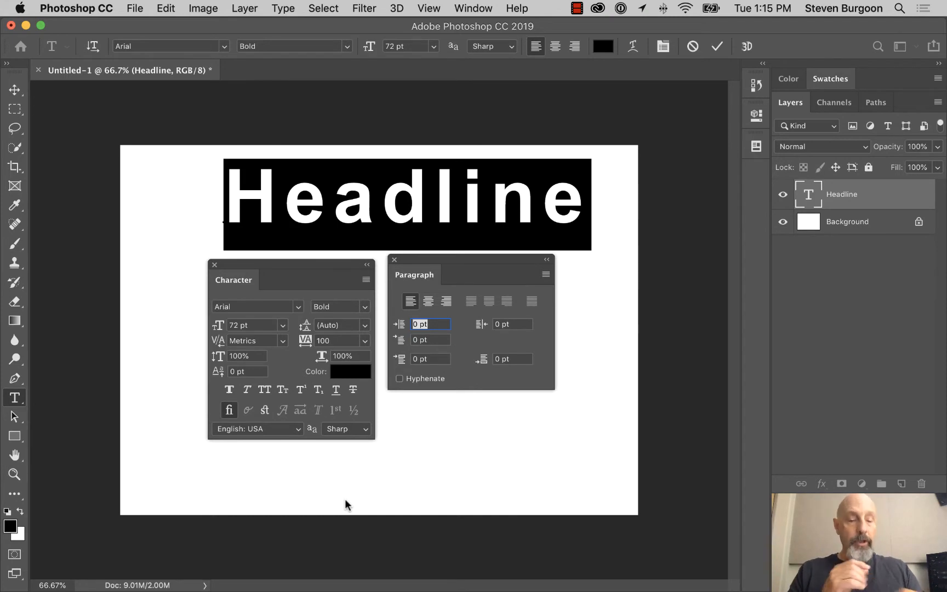
key(super+z)
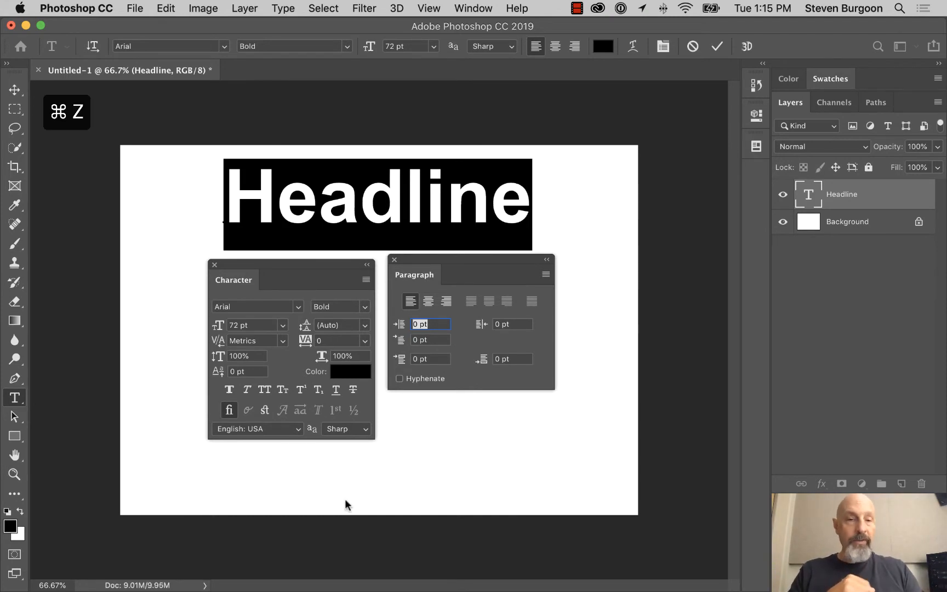
Kern the gap between the H and e of Headline, trying -100 and 200 before settling on 20
click(277, 197)
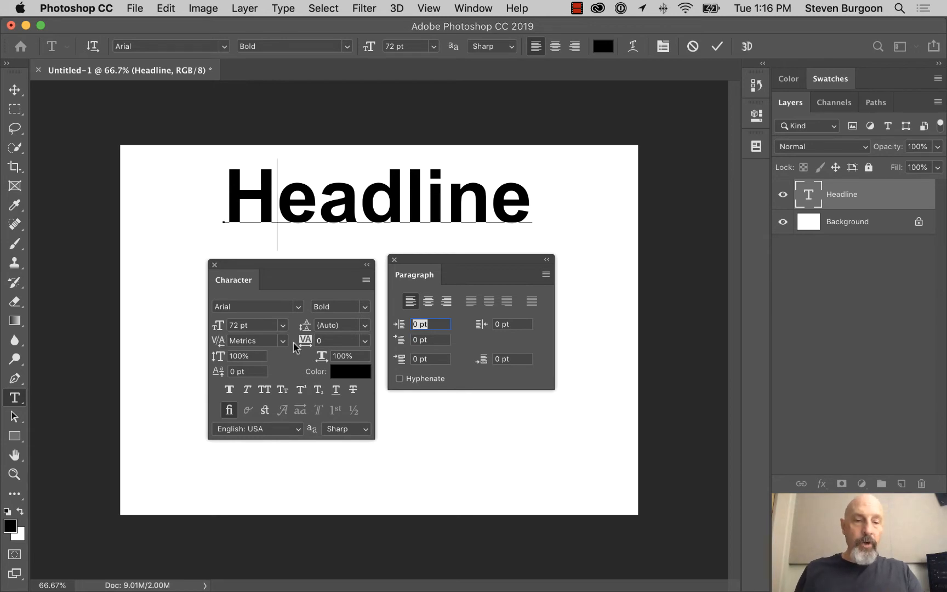
click(284, 341)
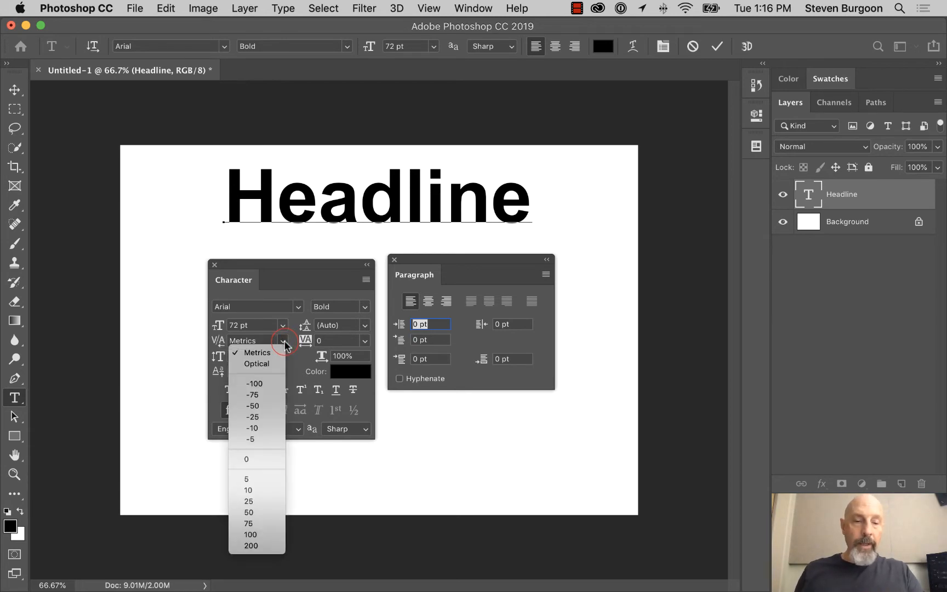
click(271, 383)
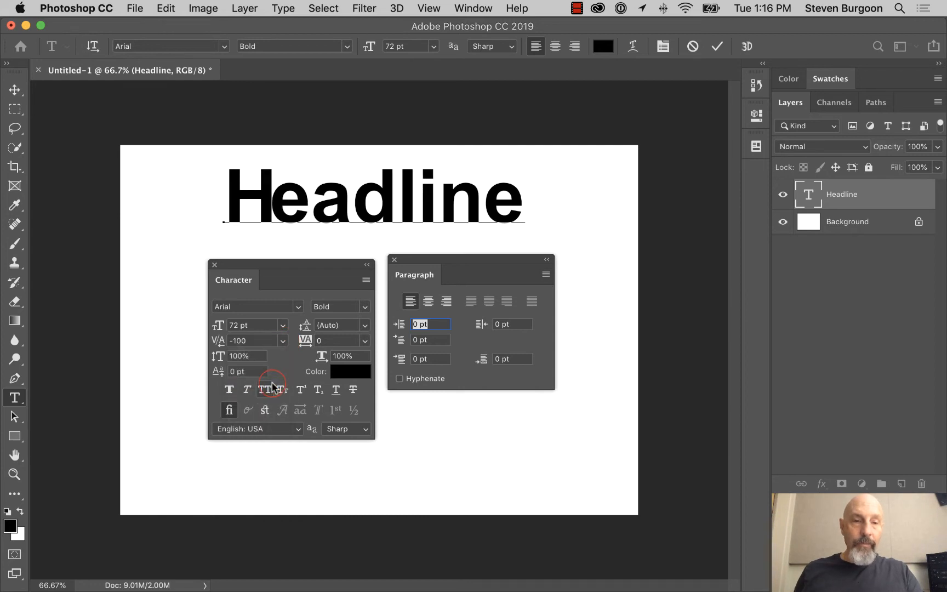
click(283, 341)
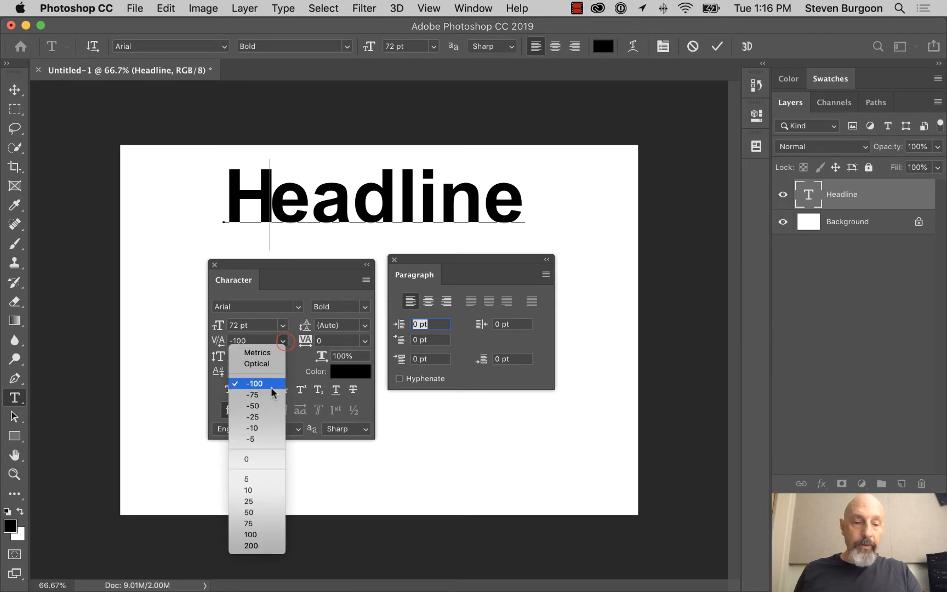
click(265, 546)
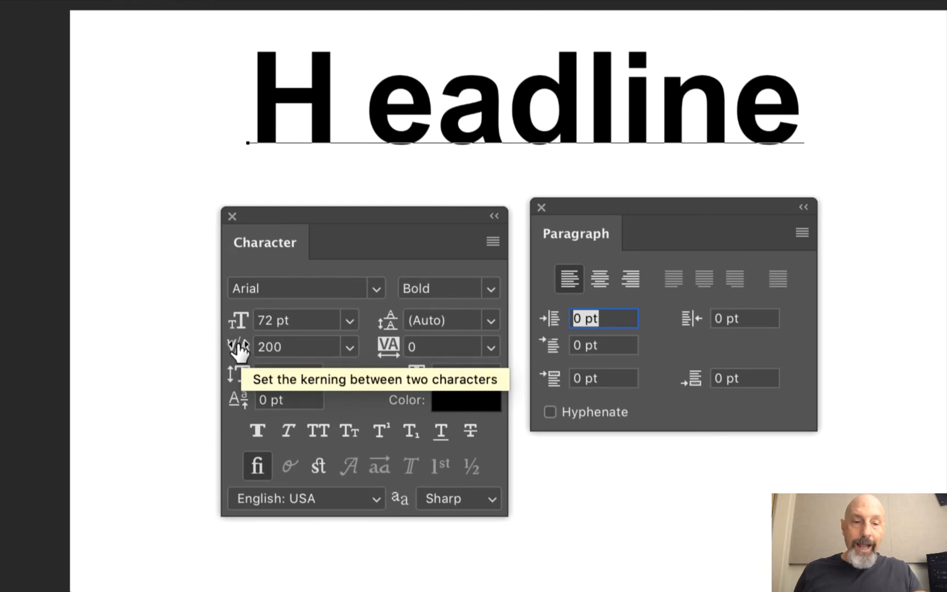
drag(239, 348, 216, 345)
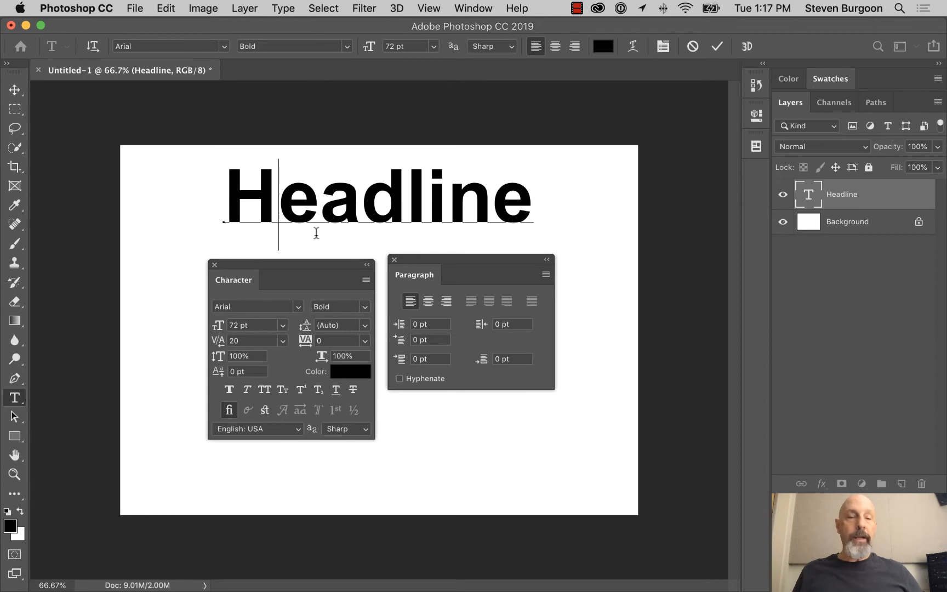
Close the floating Character and Paragraph settings and delete the Headline text layer
click(214, 265)
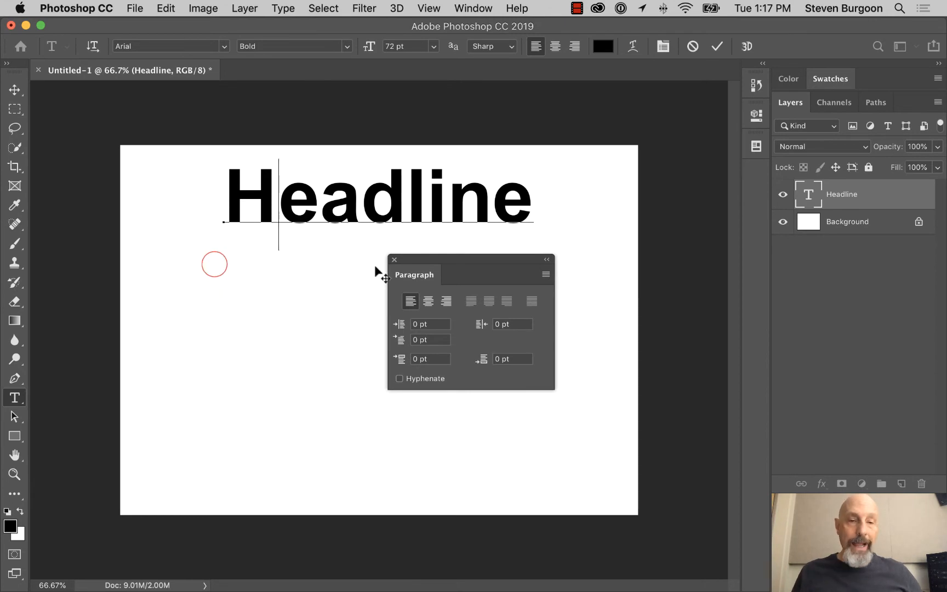
click(395, 260)
key(super+Return)
key(v)
drag(892, 195, 920, 482)
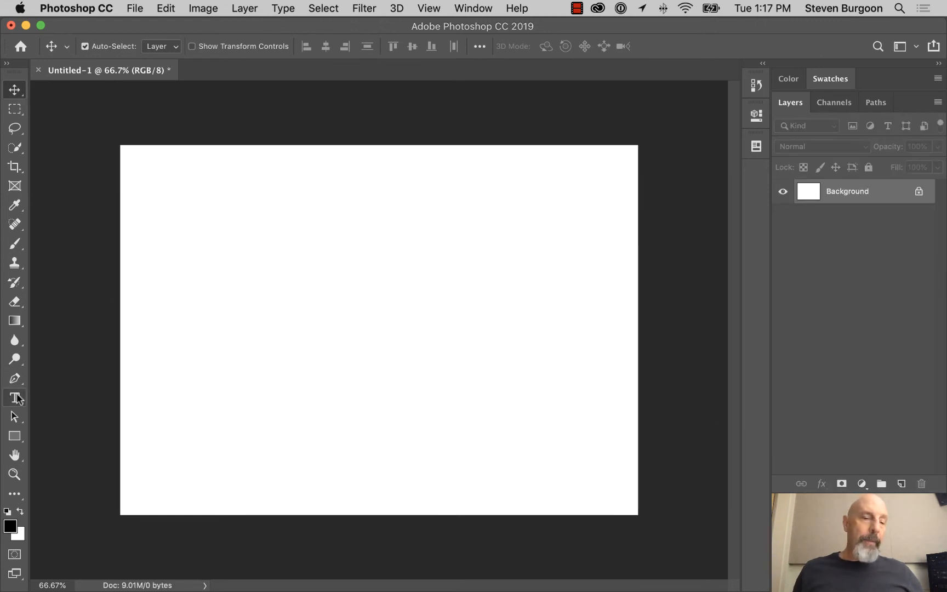
Draw a 12 pt paragraph text box of placeholder text in the middle of the canvas and shrink it to a narrow column
click(15, 397)
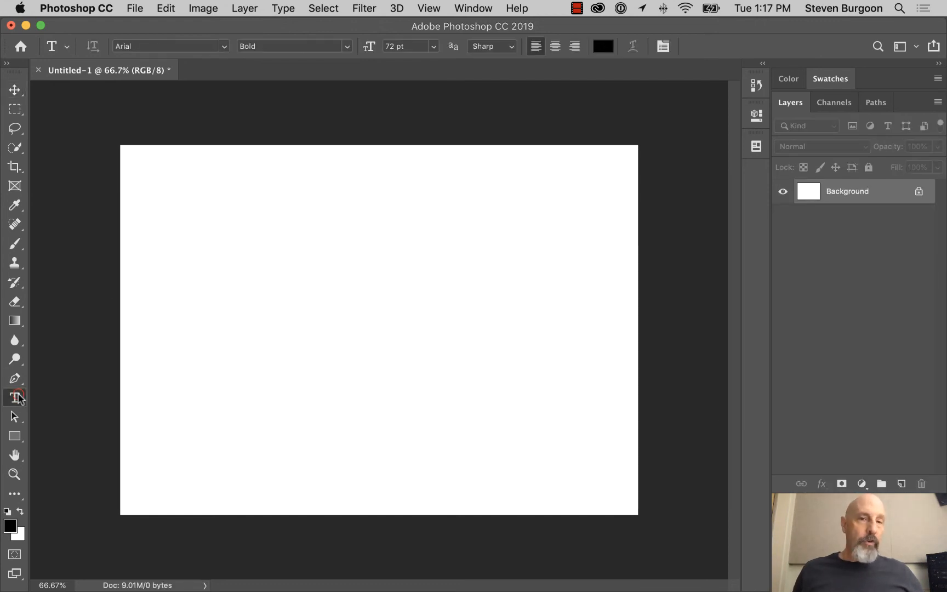
click(434, 46)
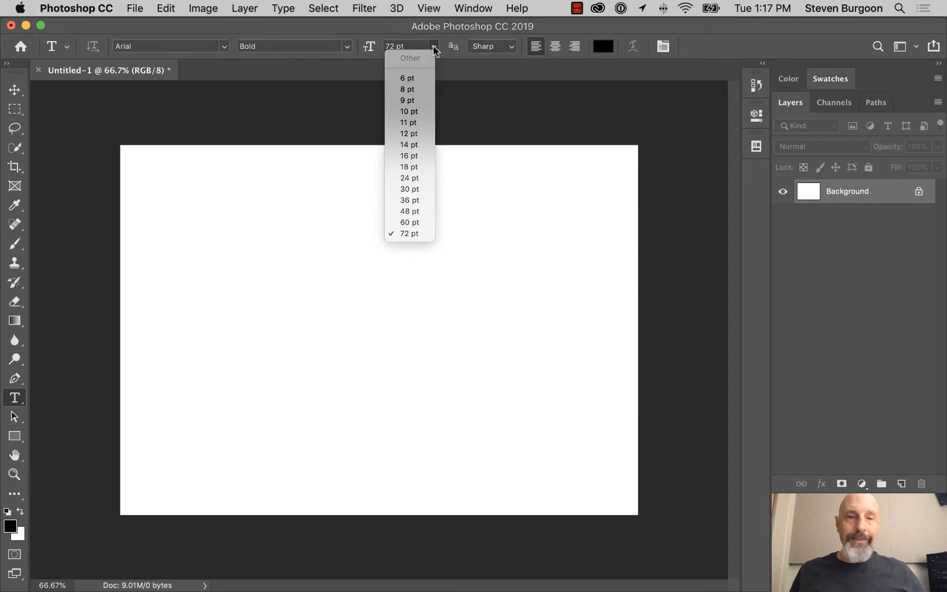
click(415, 133)
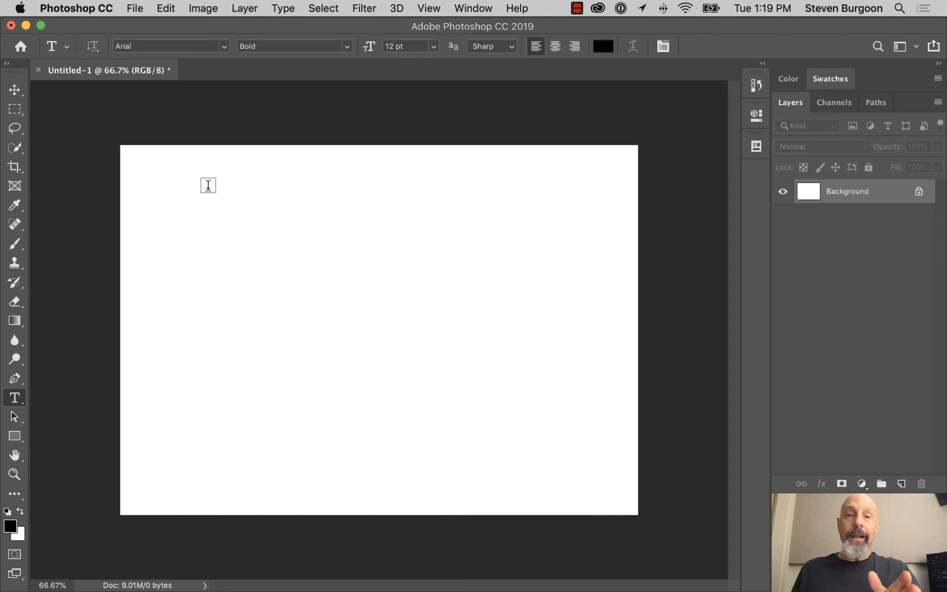
drag(208, 189, 537, 454)
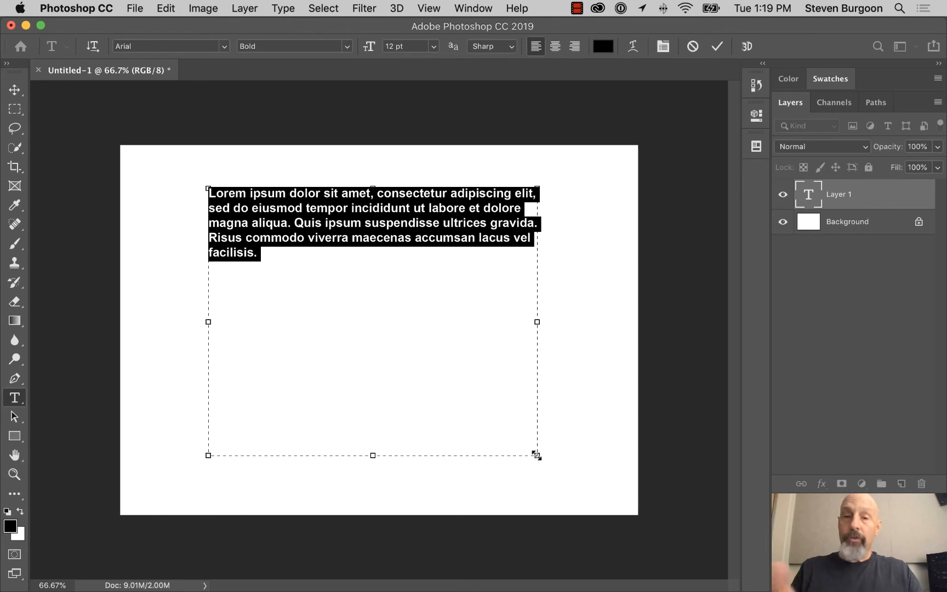
drag(536, 454, 407, 403)
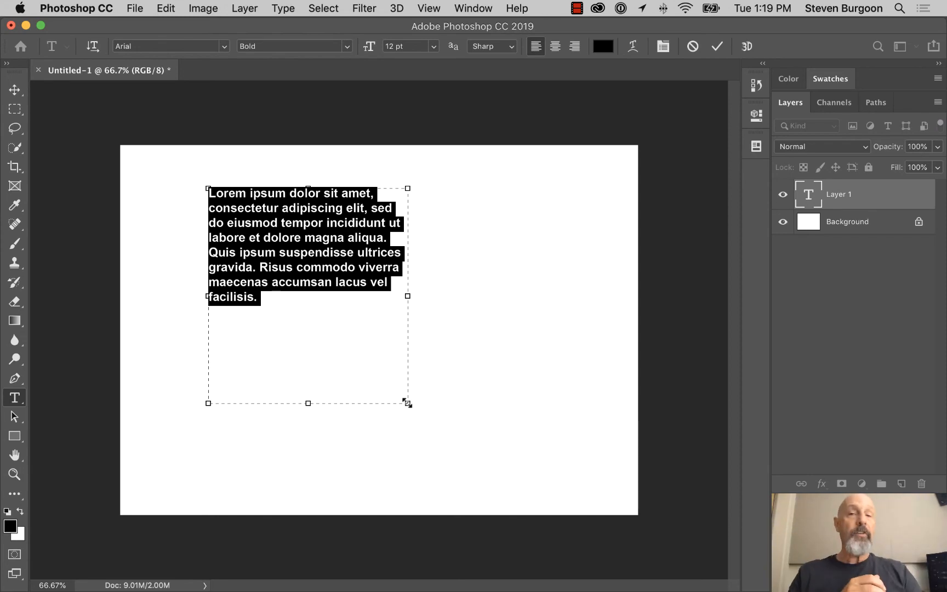
drag(407, 404, 368, 409)
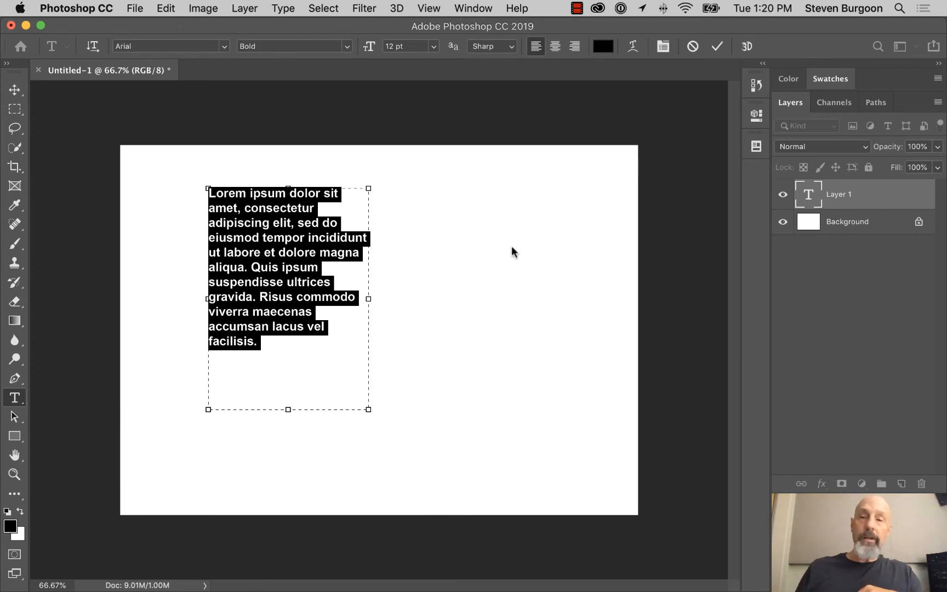
Display the Character and Paragraph settings again and place both clear of the paragraph text
click(663, 46)
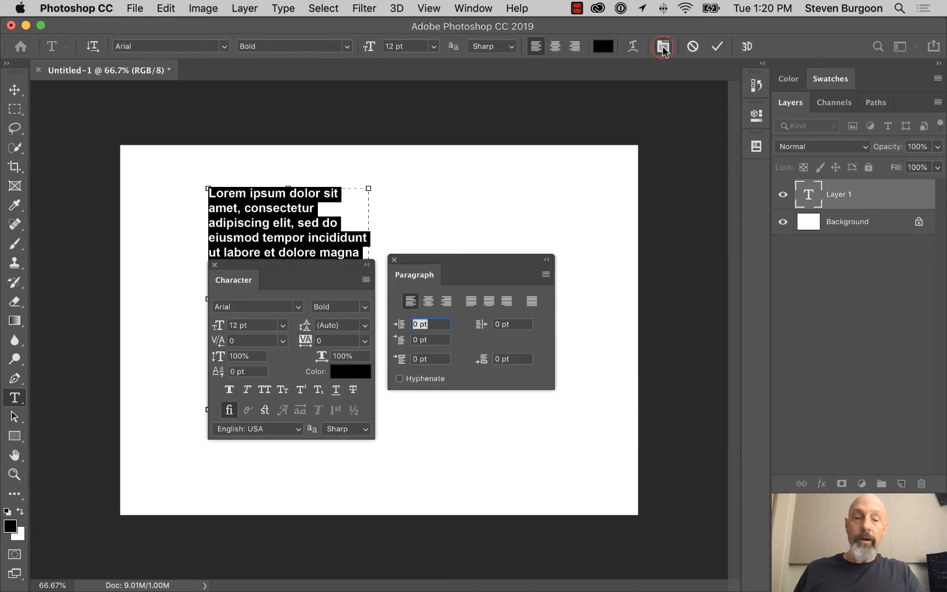
drag(439, 260, 588, 213)
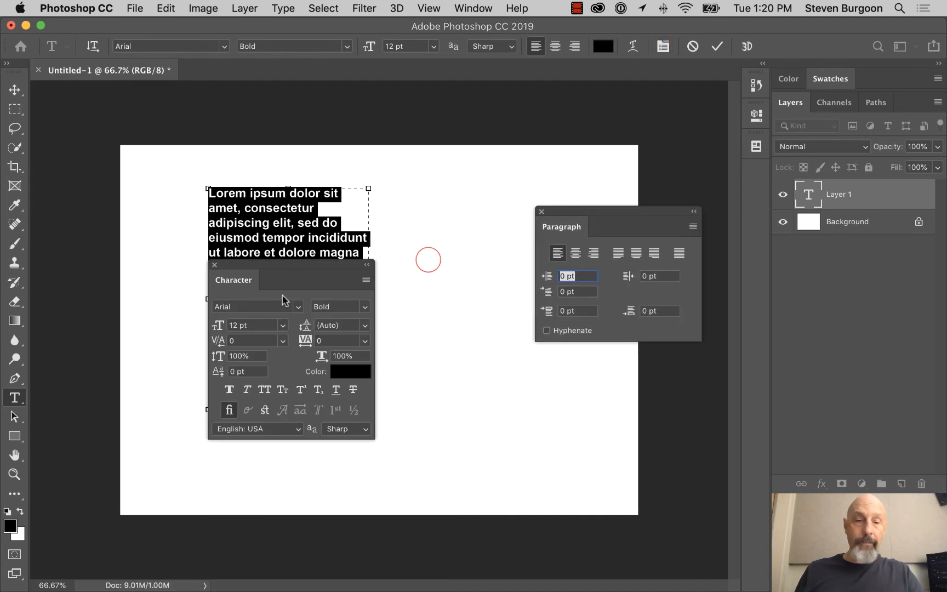
drag(294, 264, 465, 169)
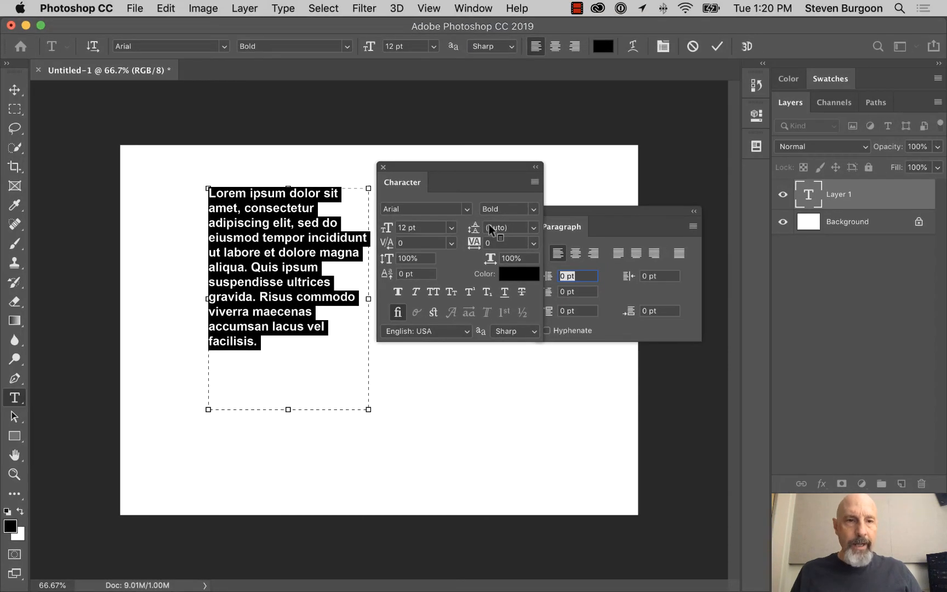
Set the placeholder paragraph to the Regular style with 18 pt leading and commit the text
click(343, 46)
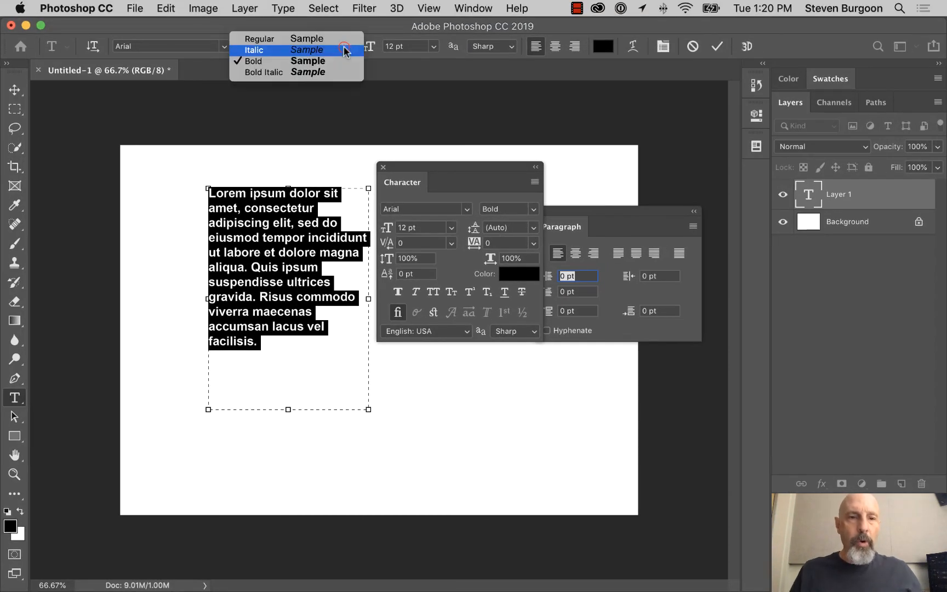
click(330, 40)
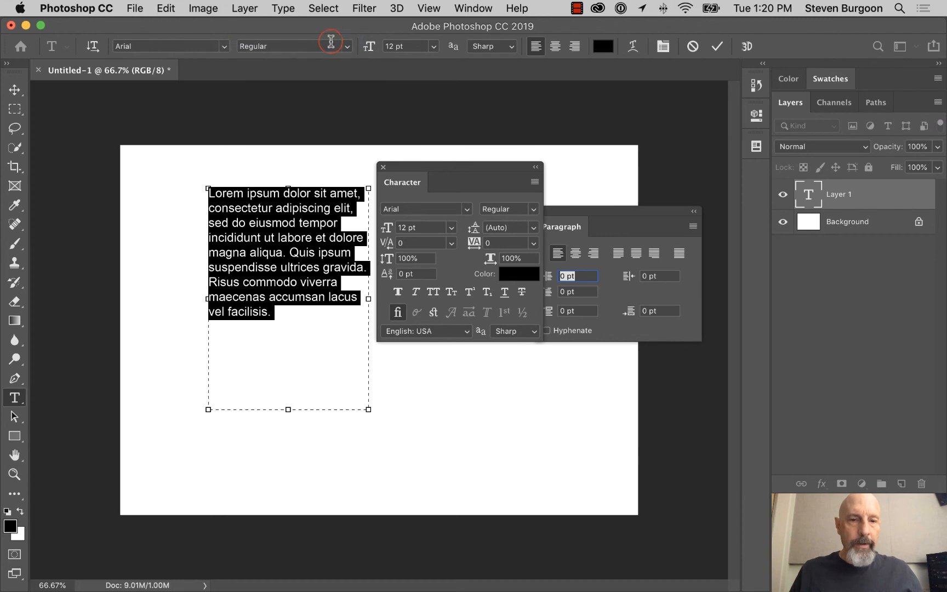
click(533, 228)
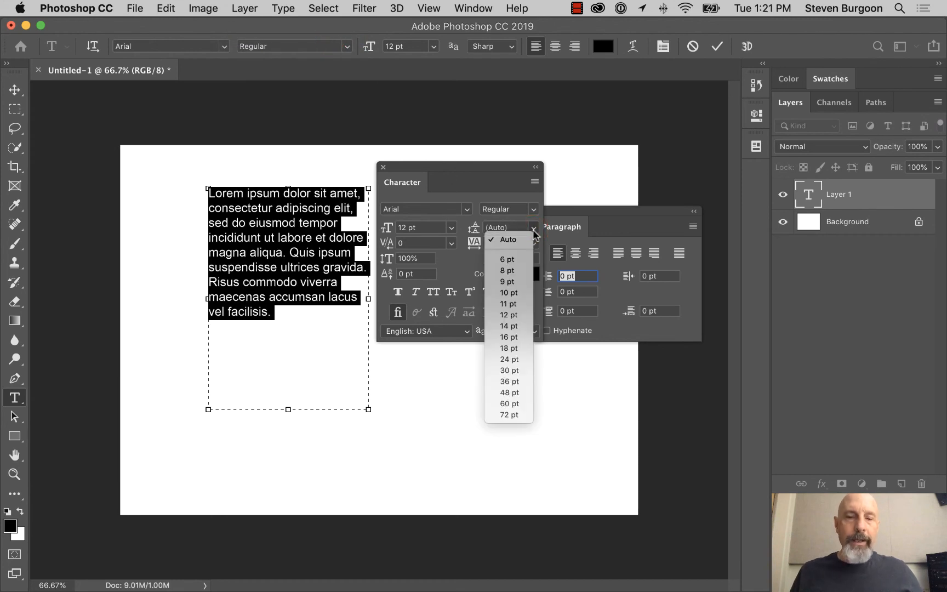
click(523, 348)
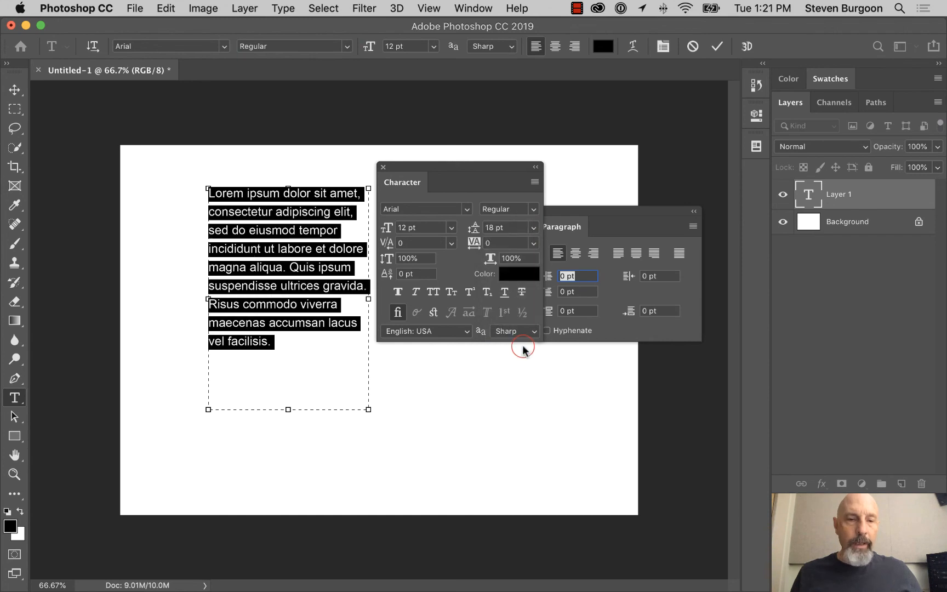
click(14, 90)
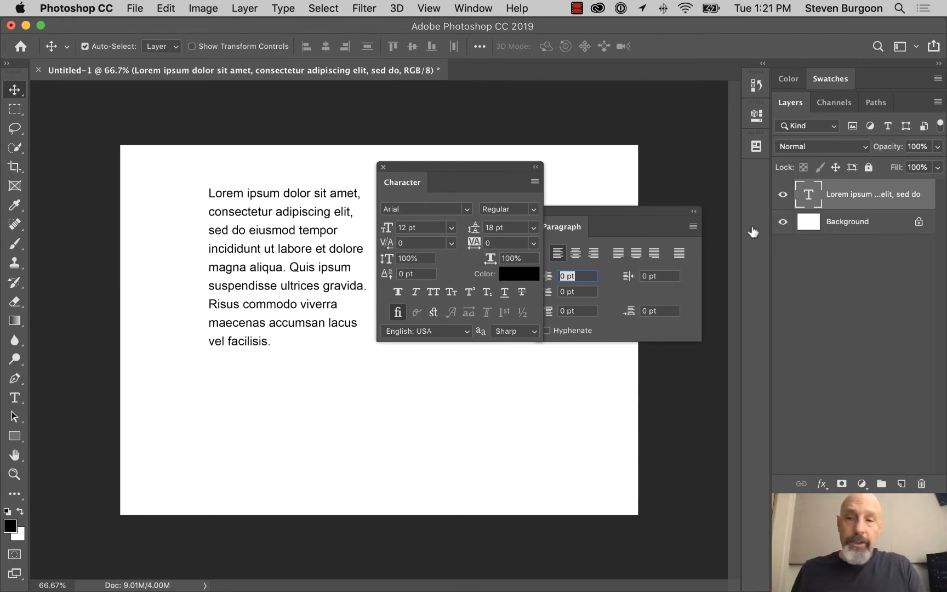
Select all of the paragraph layer's text, change it to Bold with 9 pt leading, and commit the edit
double_click(807, 195)
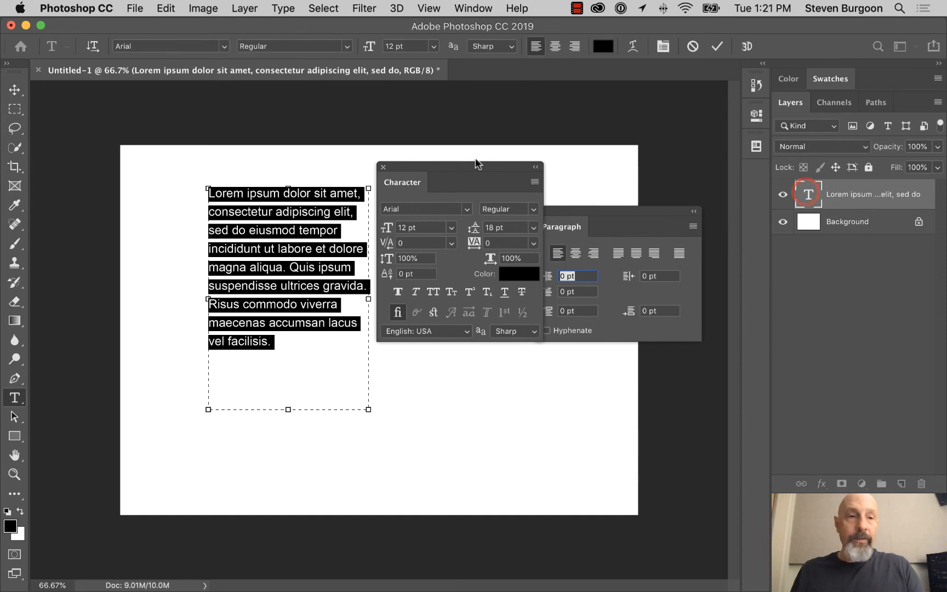
click(346, 46)
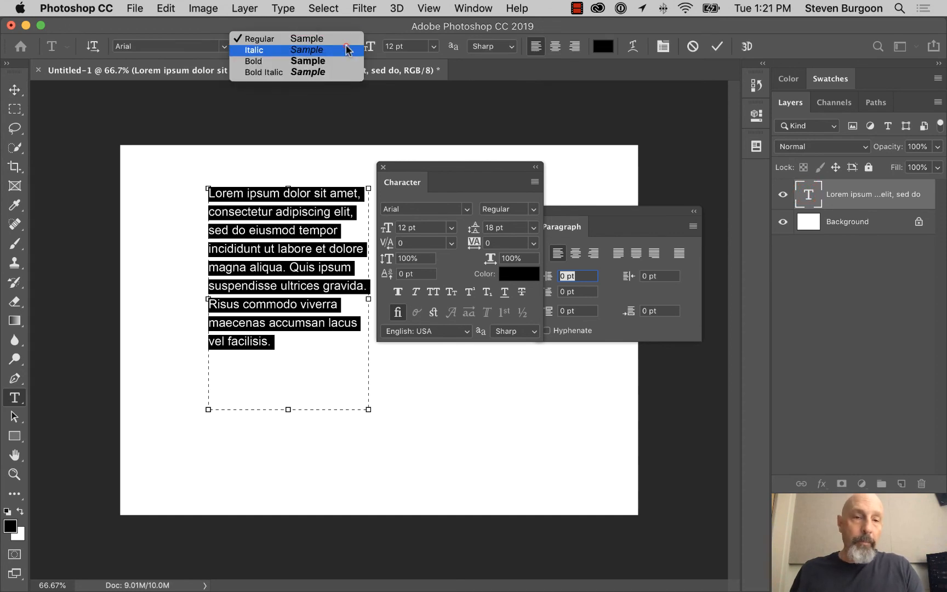
click(331, 64)
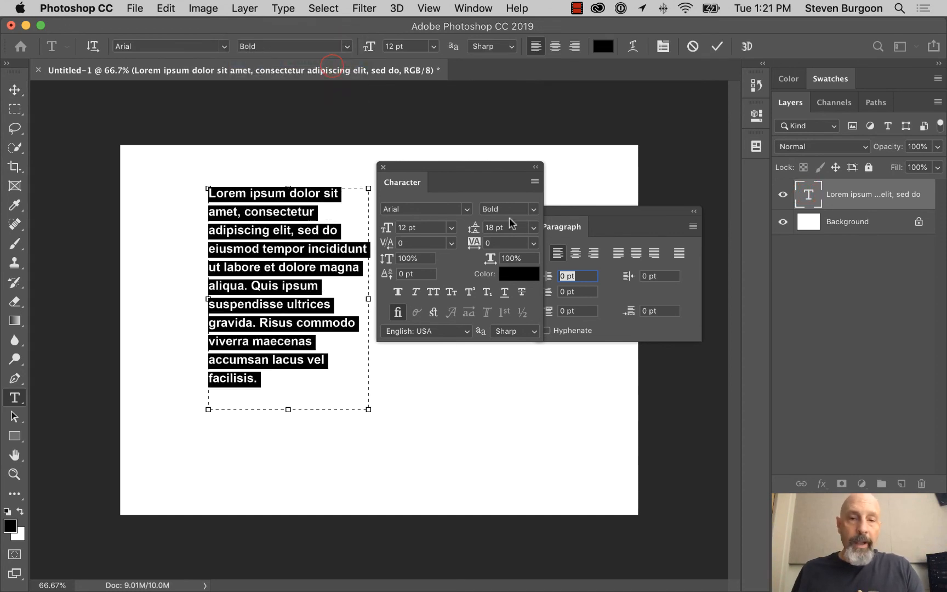
click(534, 228)
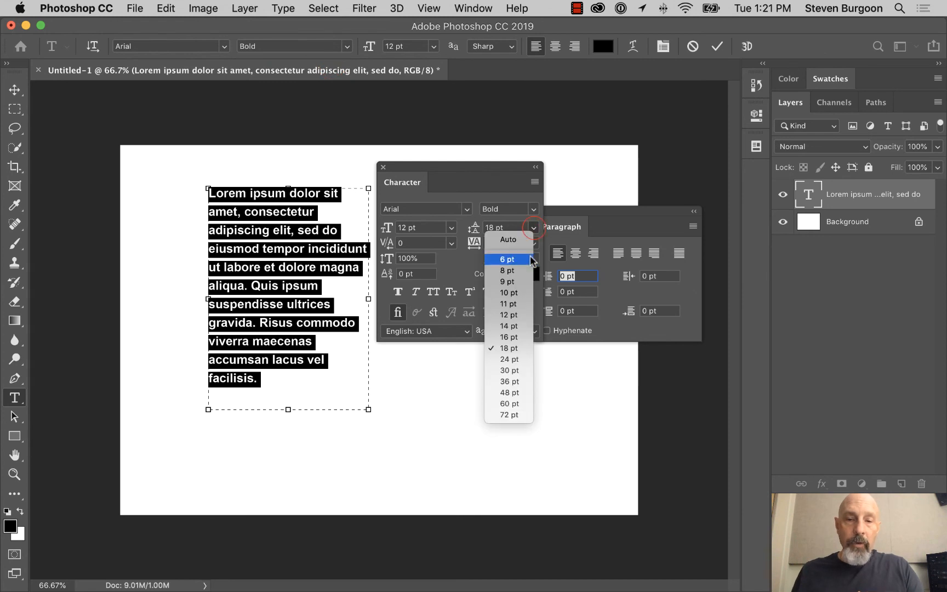
click(516, 282)
click(15, 89)
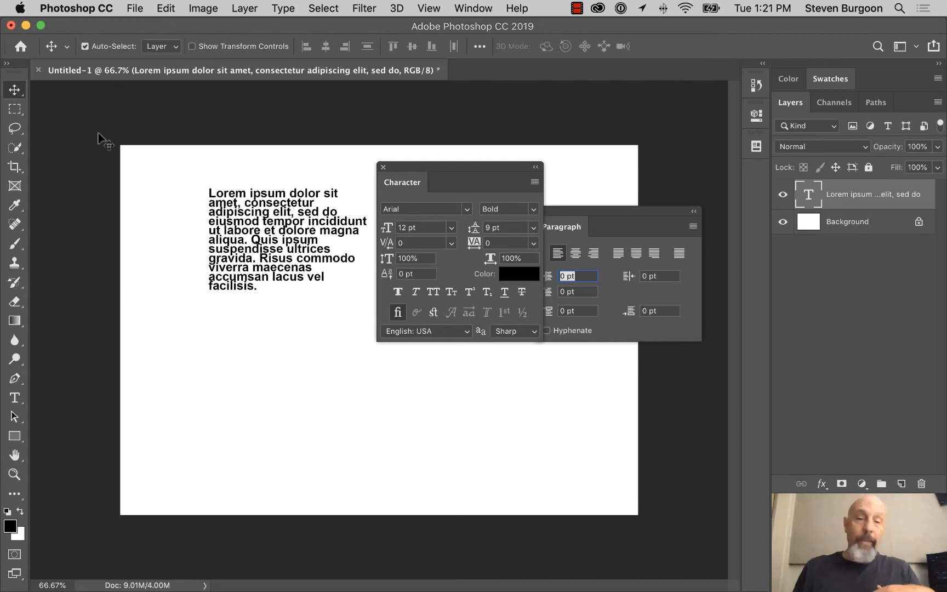
Tighten the tracking of the whole placeholder paragraph to -75 and commit the text
double_click(810, 201)
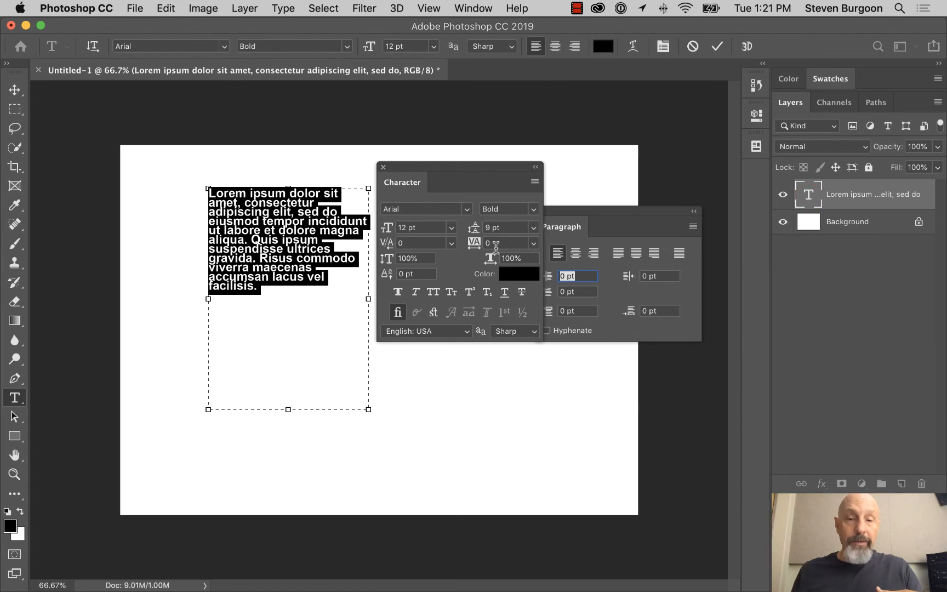
click(533, 244)
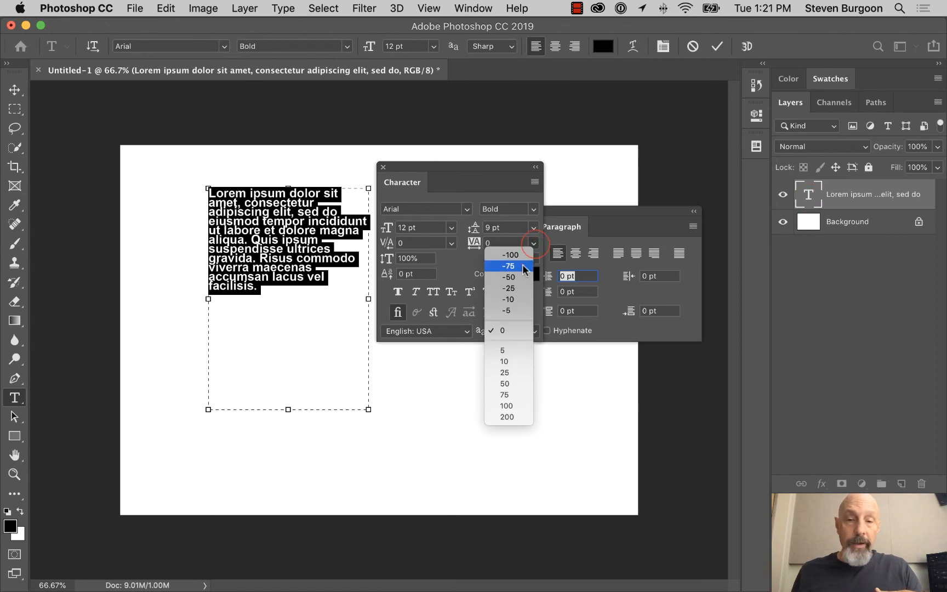
click(522, 265)
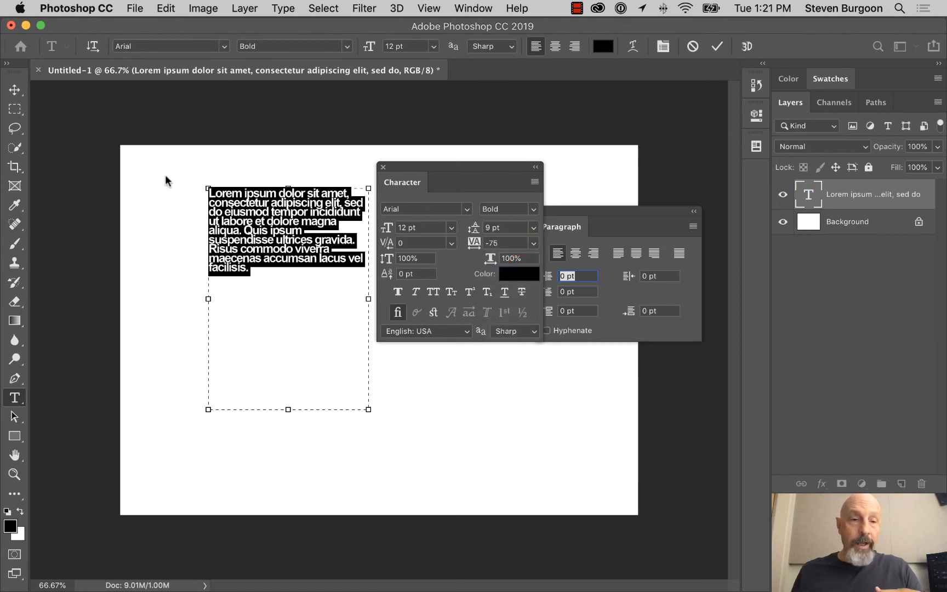
click(15, 89)
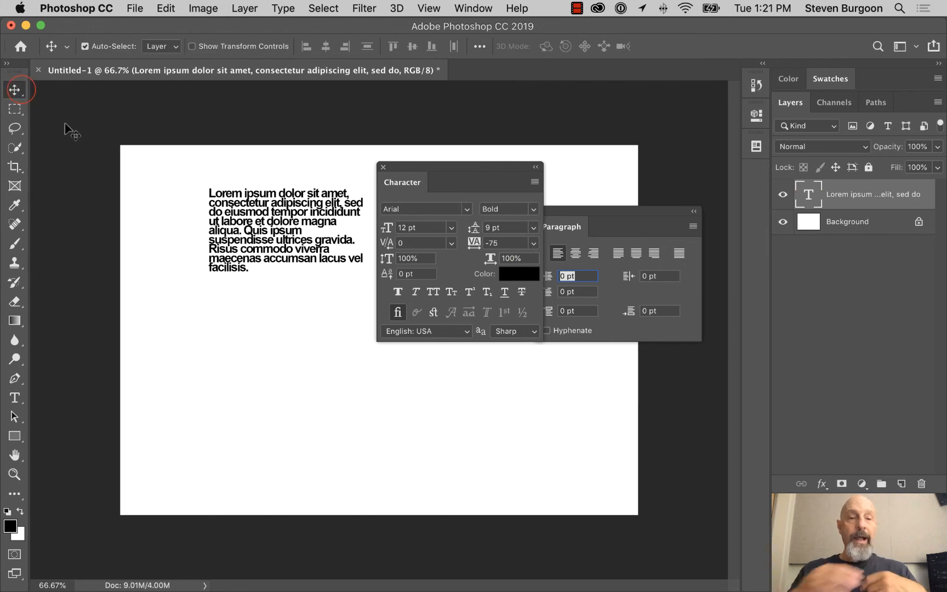